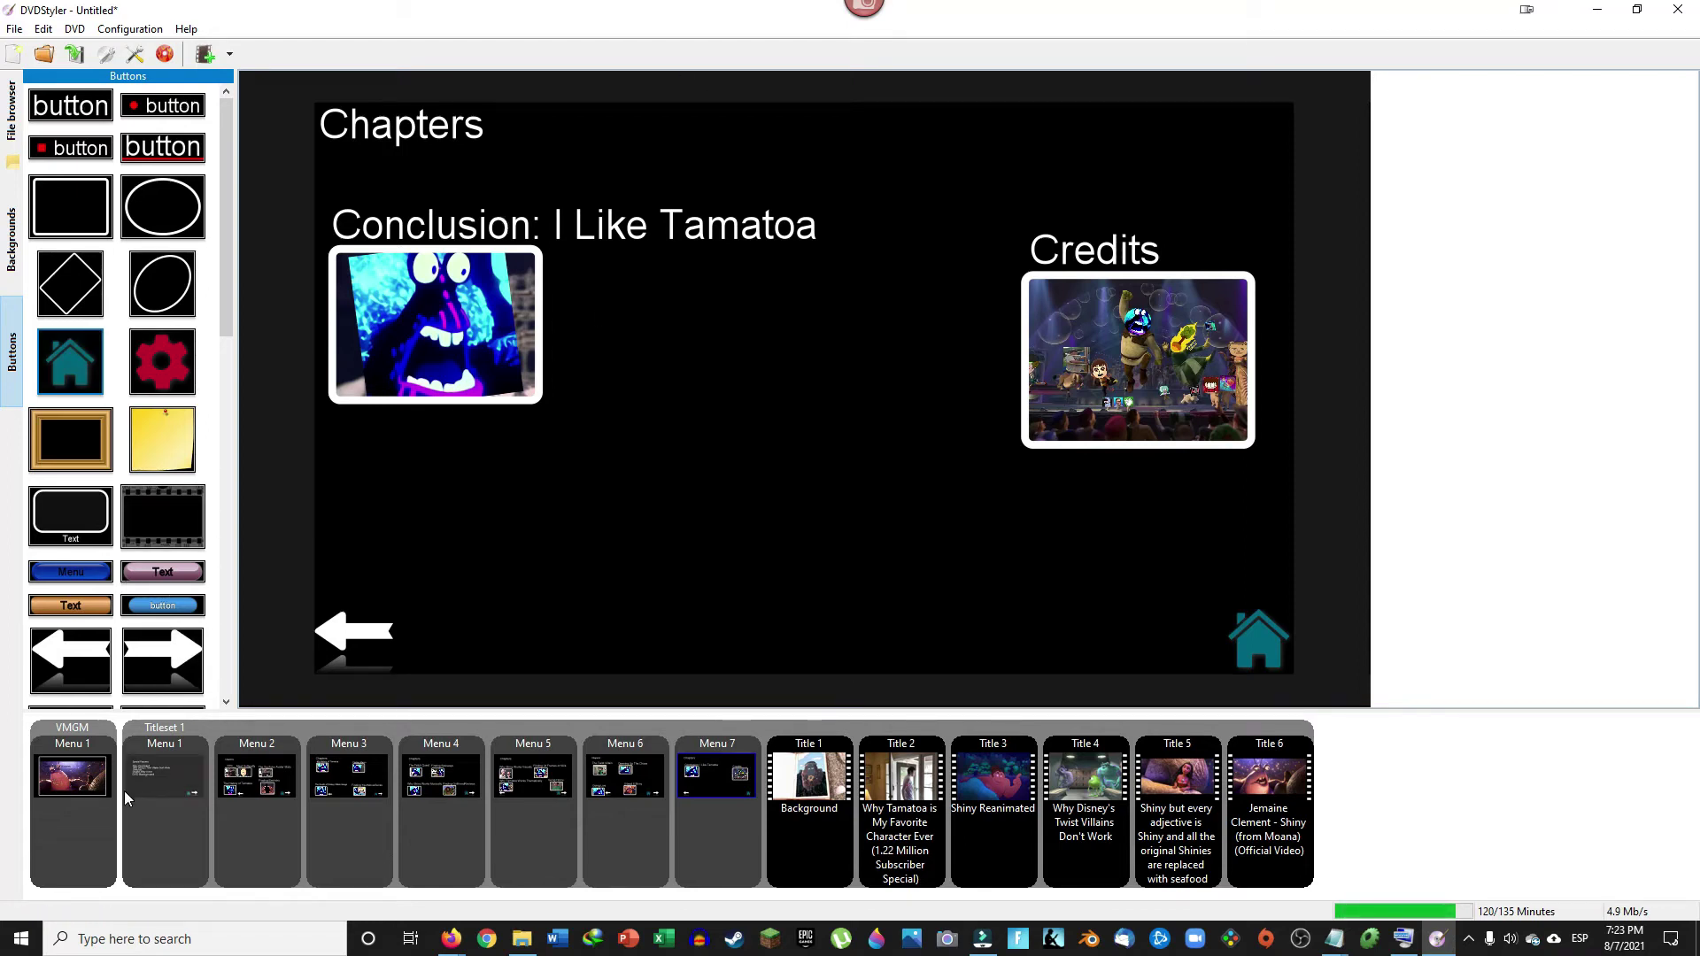
Review chapter Menus 4 and 5, then return to the Tamatoa VMGM main menu.
click(147, 791)
click(256, 783)
click(348, 785)
click(459, 792)
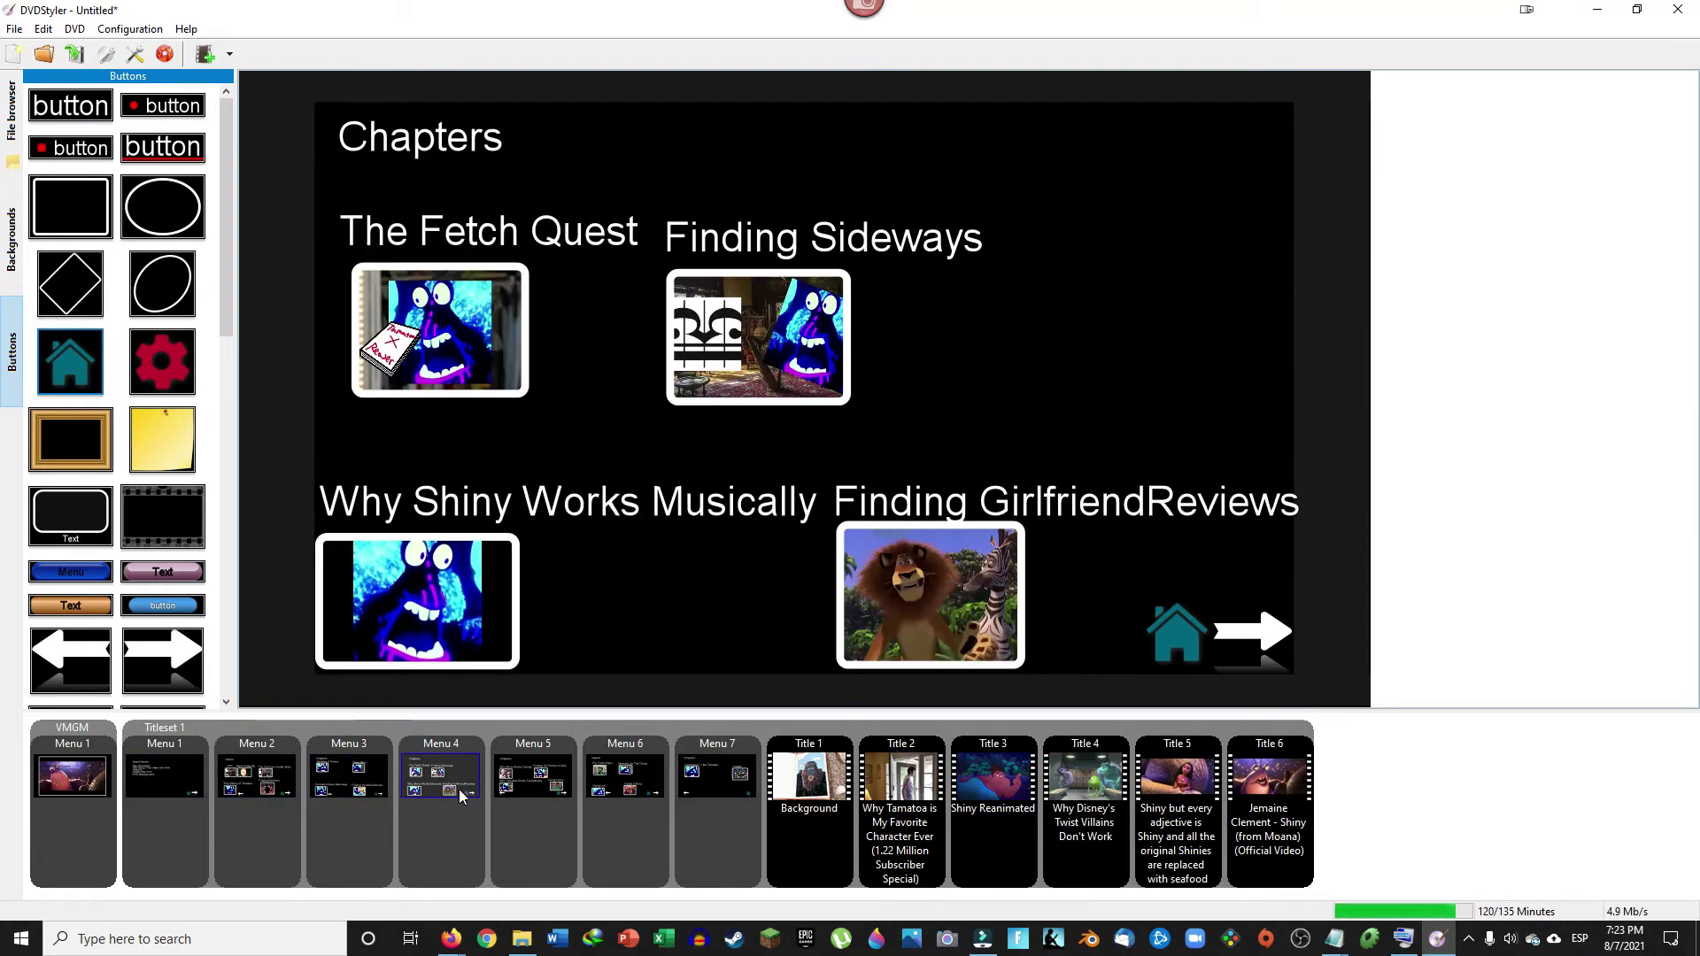
click(532, 784)
click(71, 777)
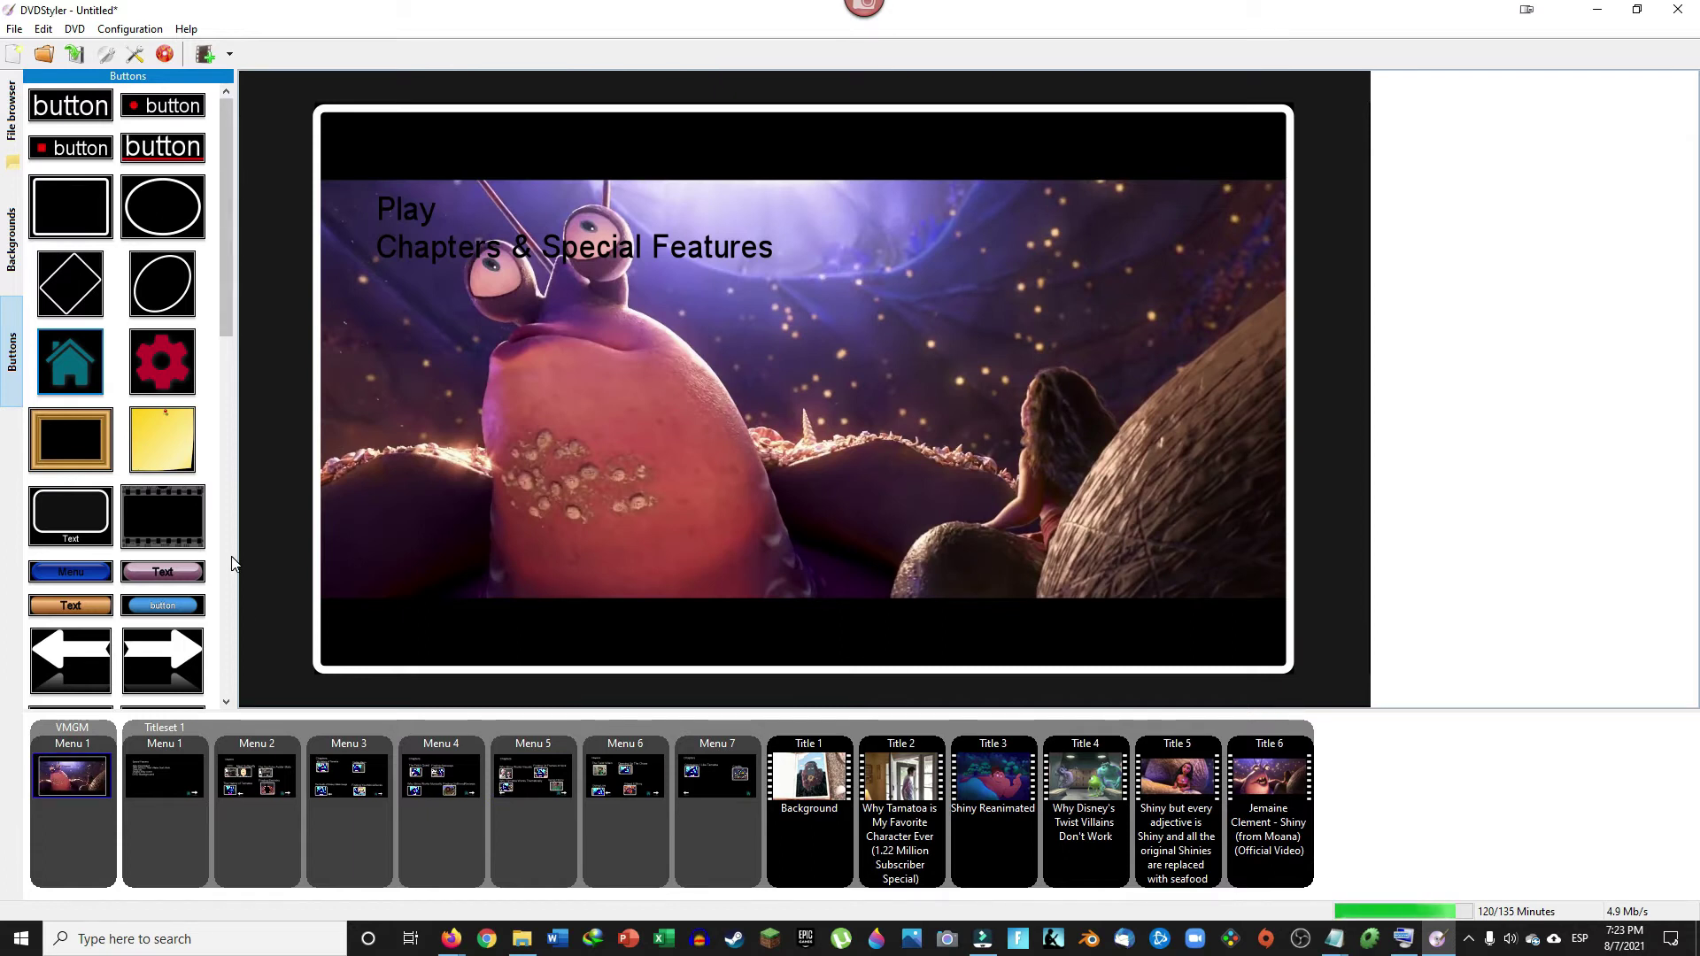
right_click(1195, 850)
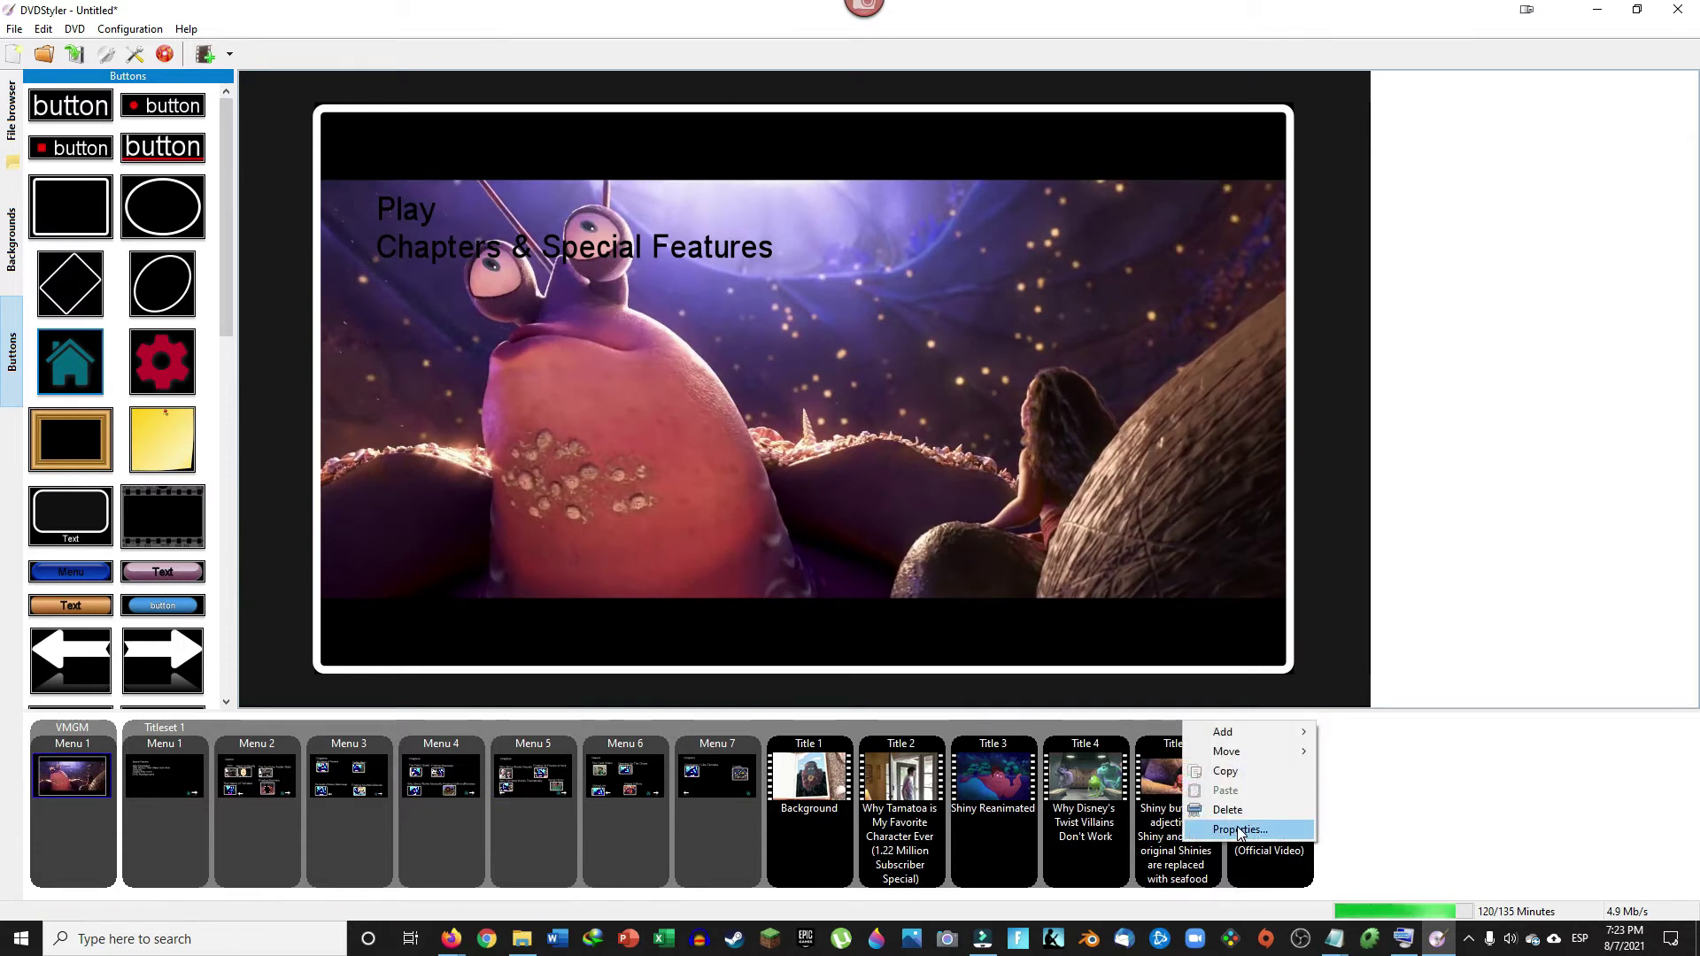
click(1235, 797)
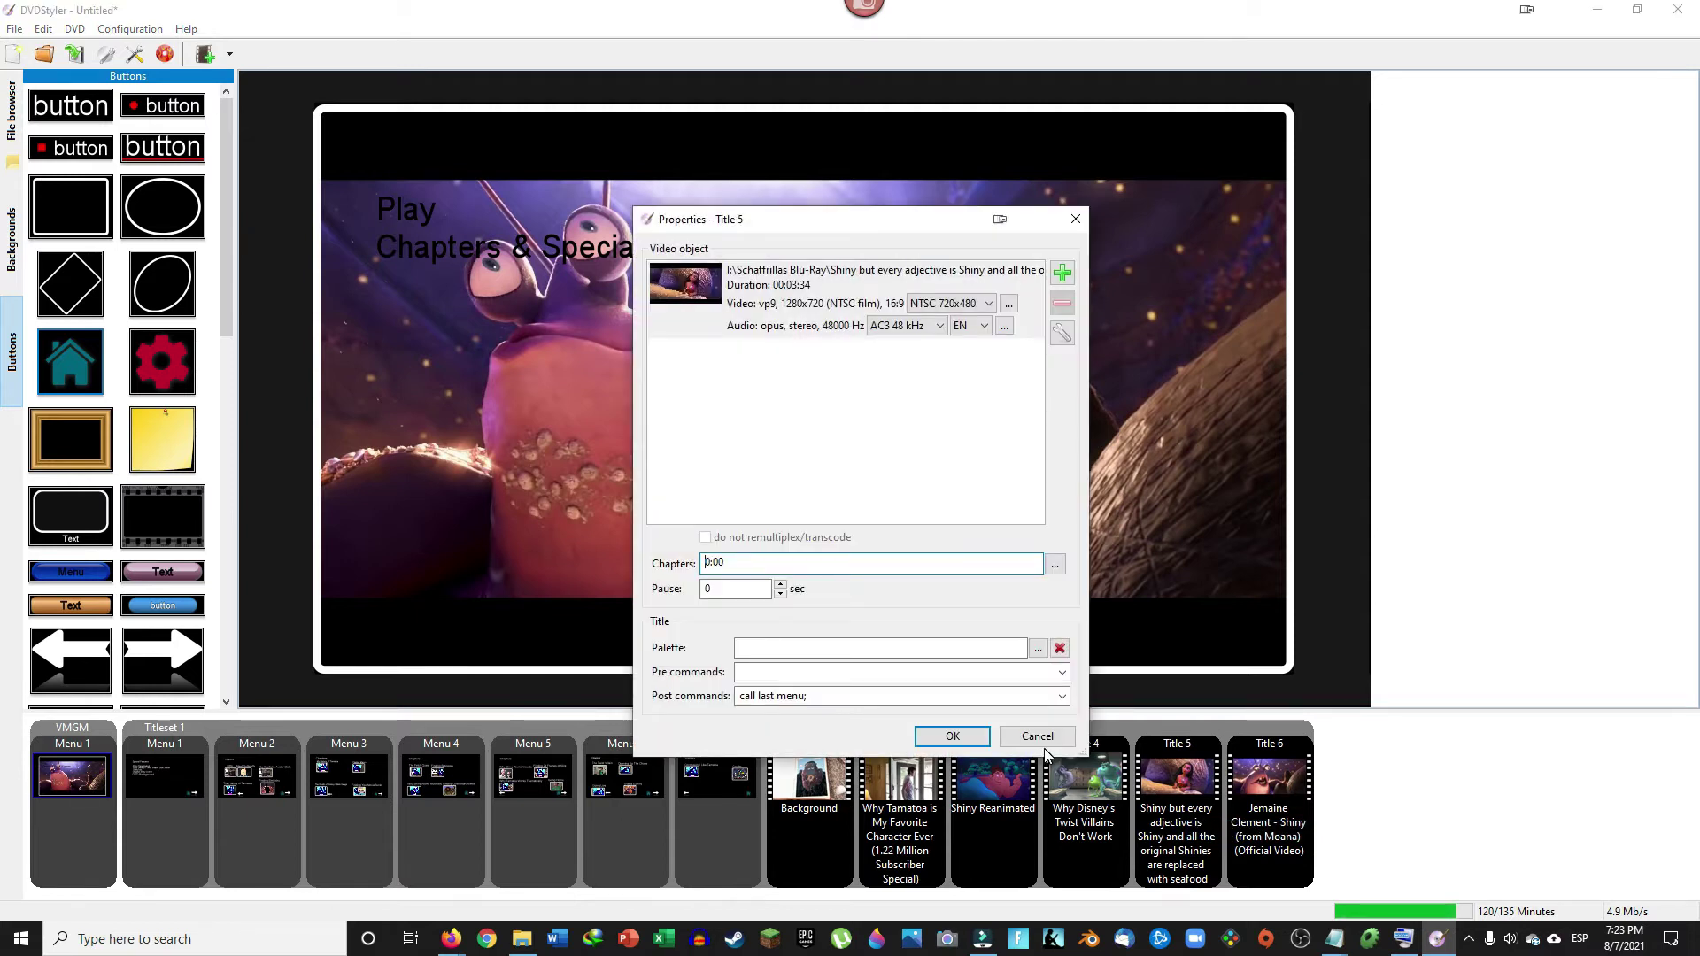
click(1038, 735)
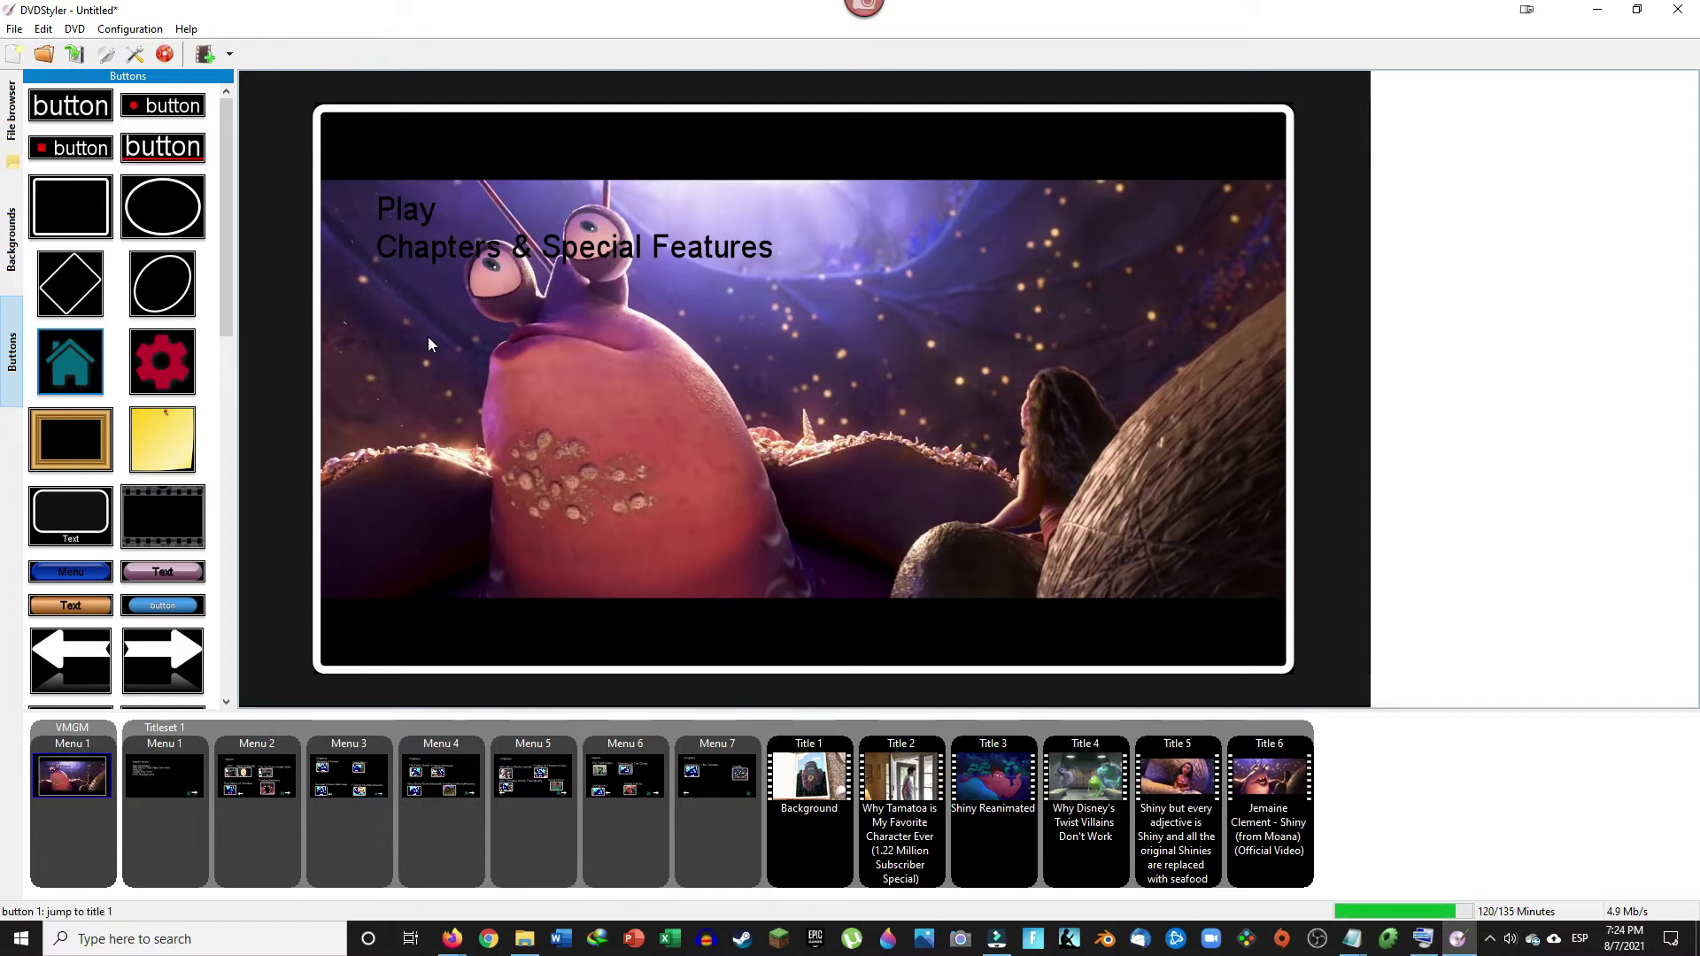
Page through the Special Features menu and chapter Menus 3, 5, 6 and 7.
click(184, 805)
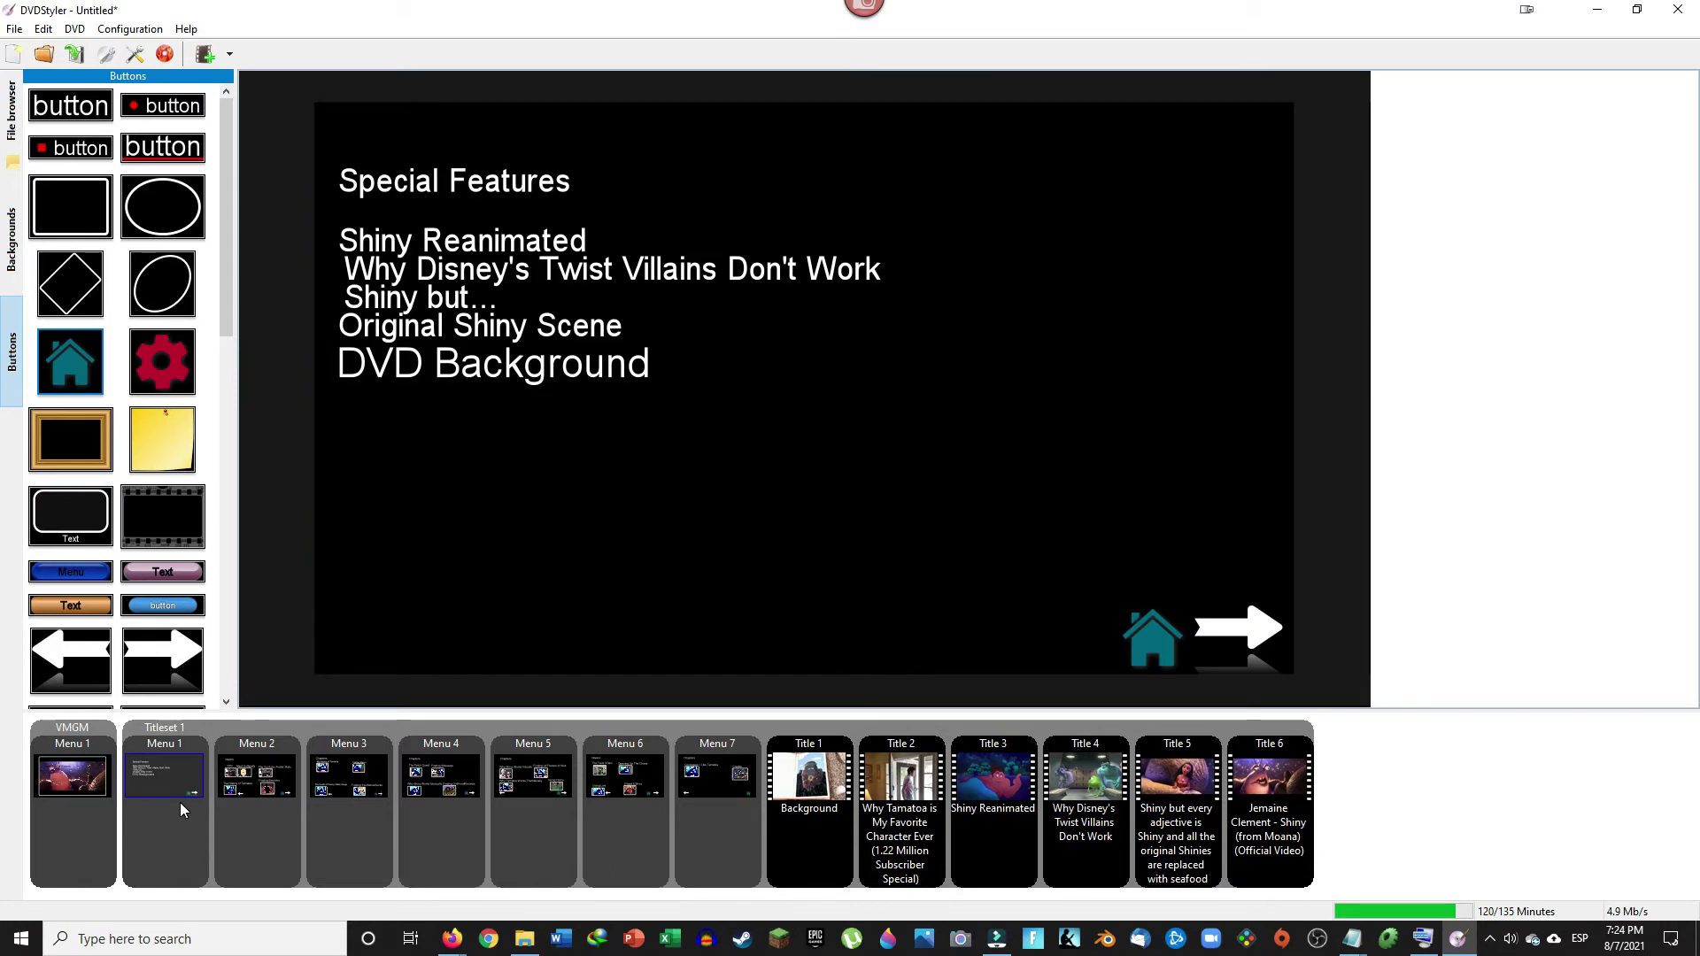
click(269, 797)
click(358, 790)
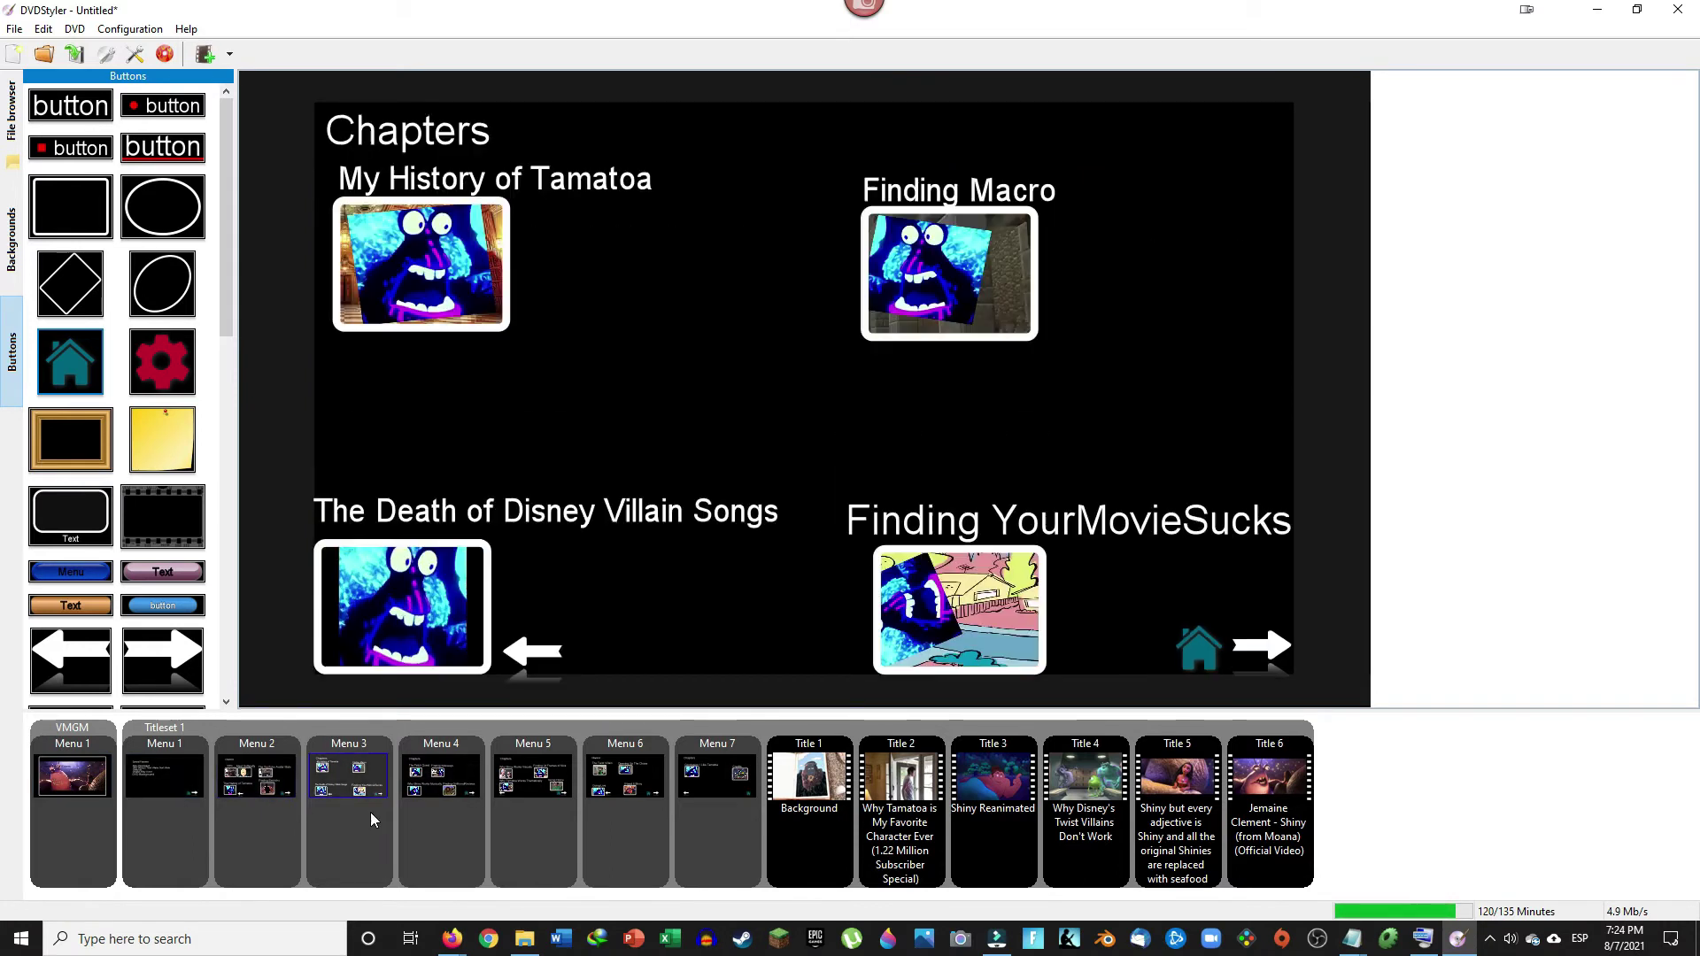
click(532, 781)
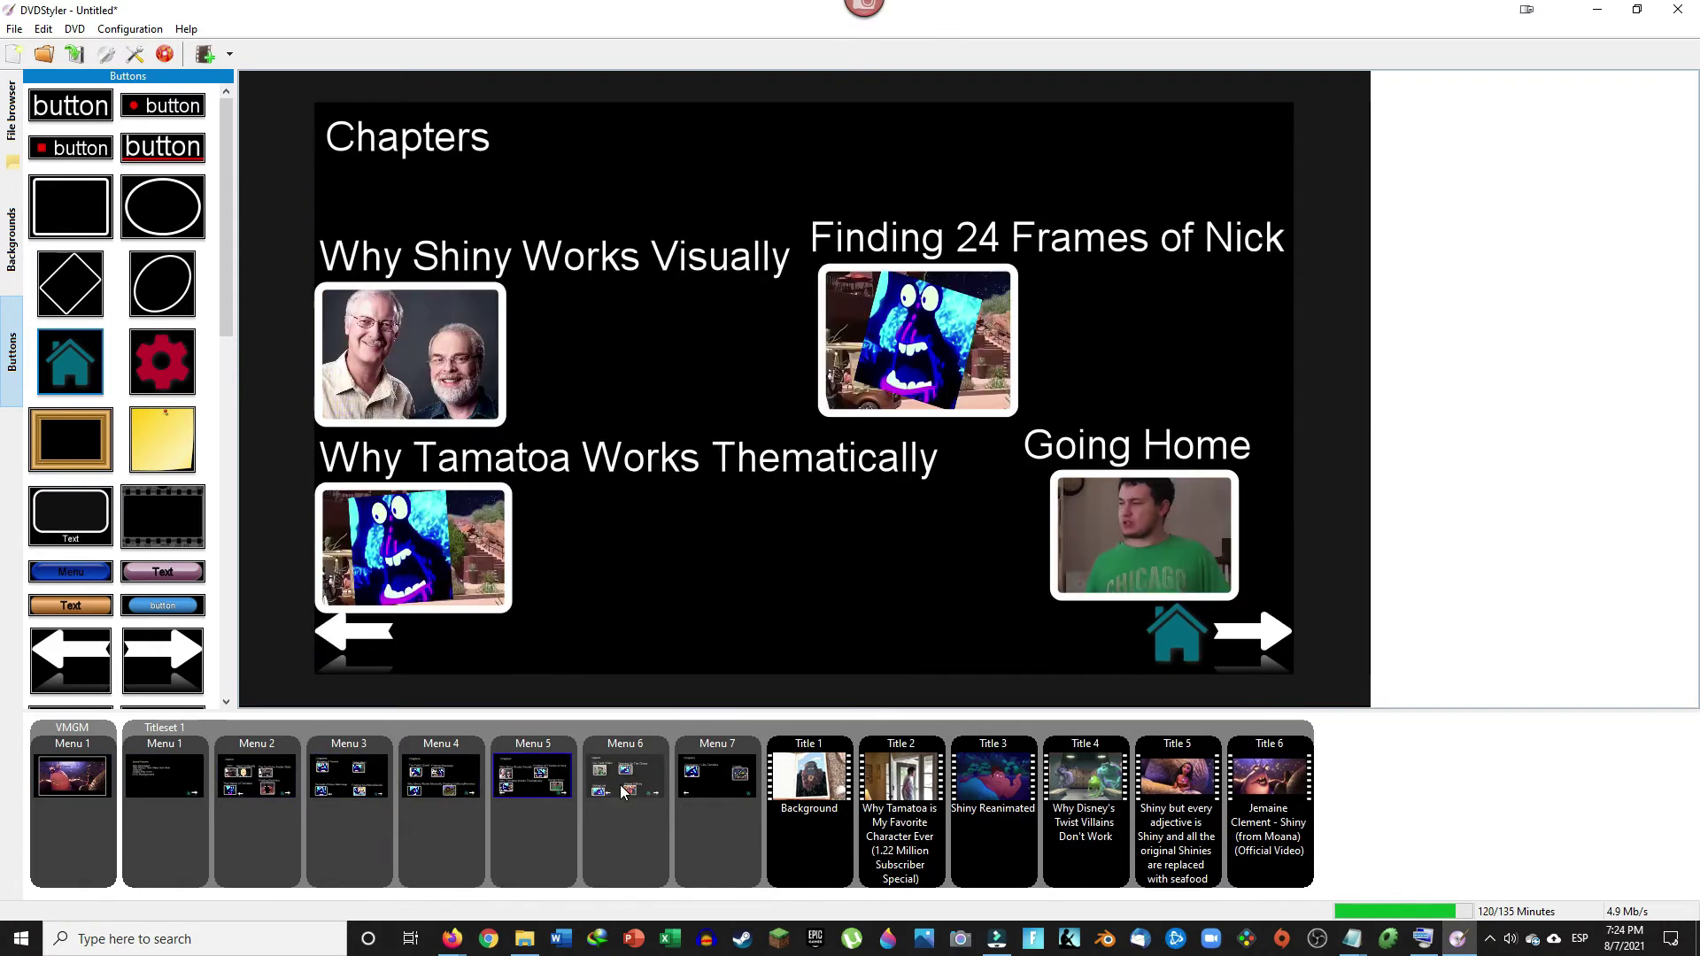
click(624, 790)
click(690, 809)
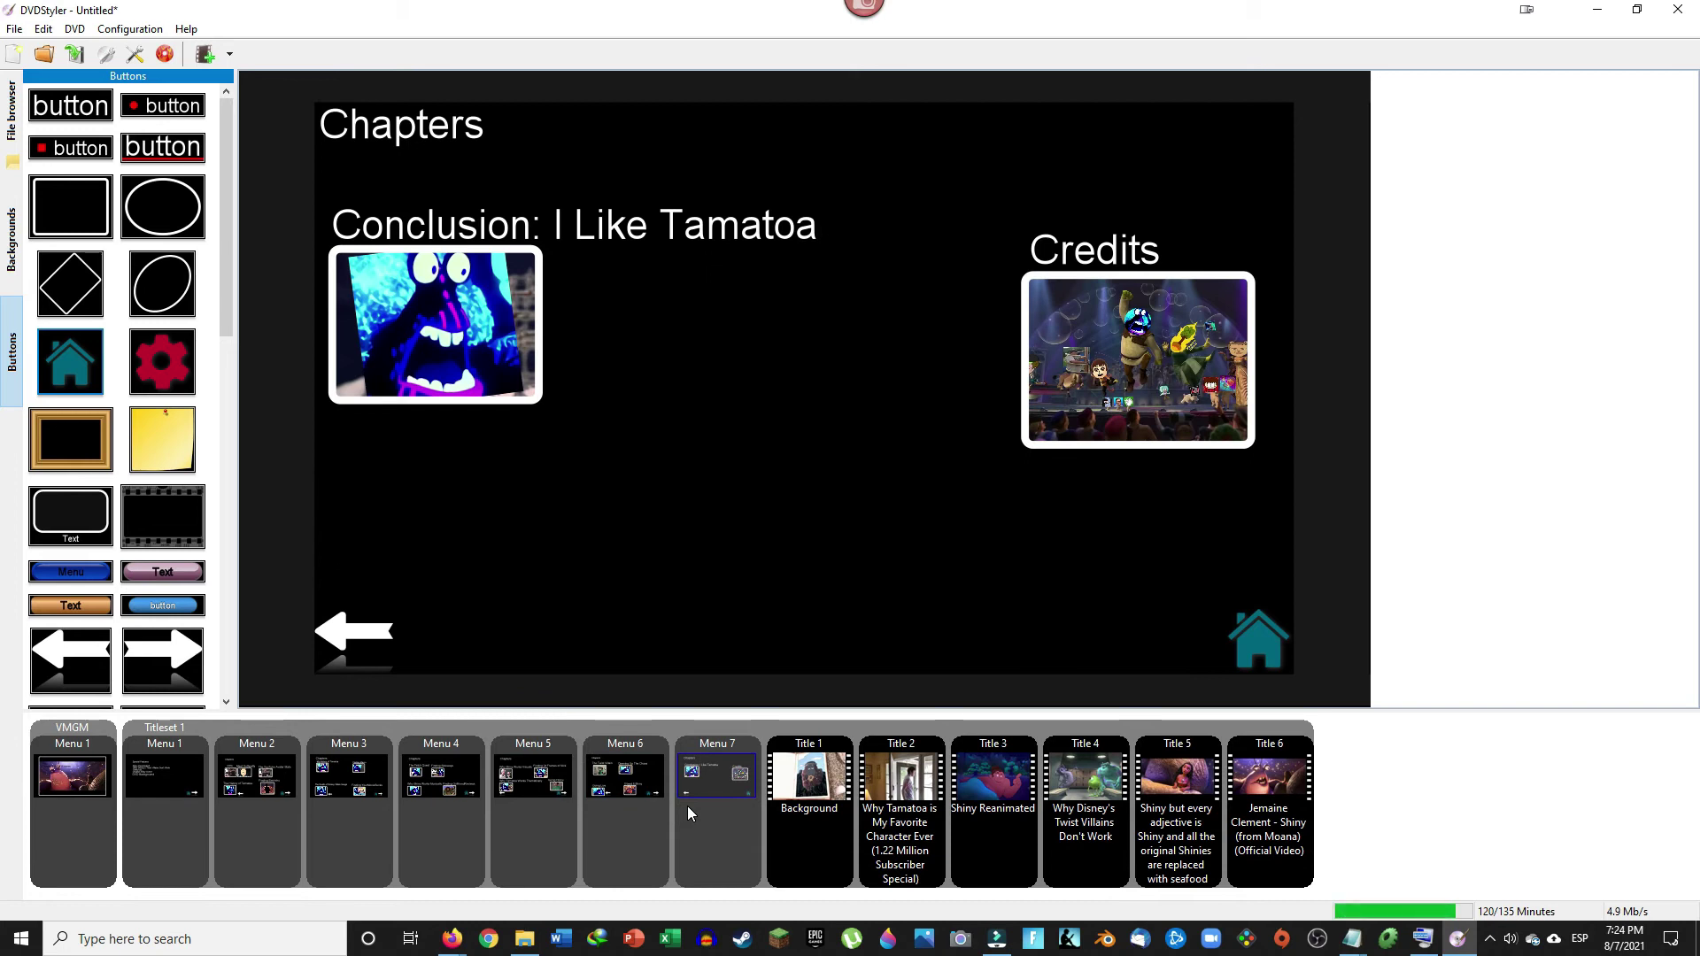